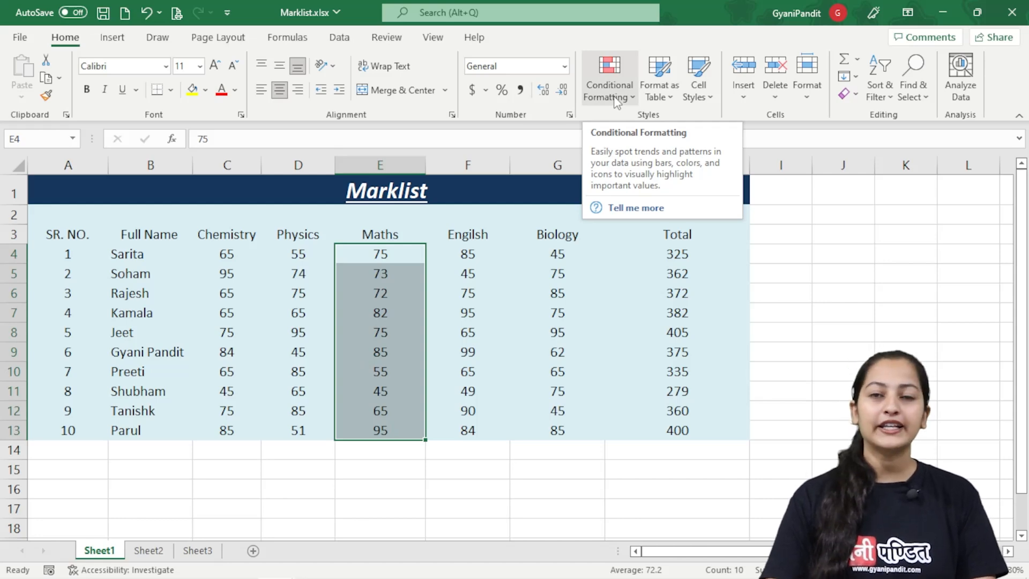
Highlight the Maths marks in E4:E13 that are less than 50 with Light Red Fill with Dark Red Text.
{"action": "left_click", "coordinate": [617, 101]}
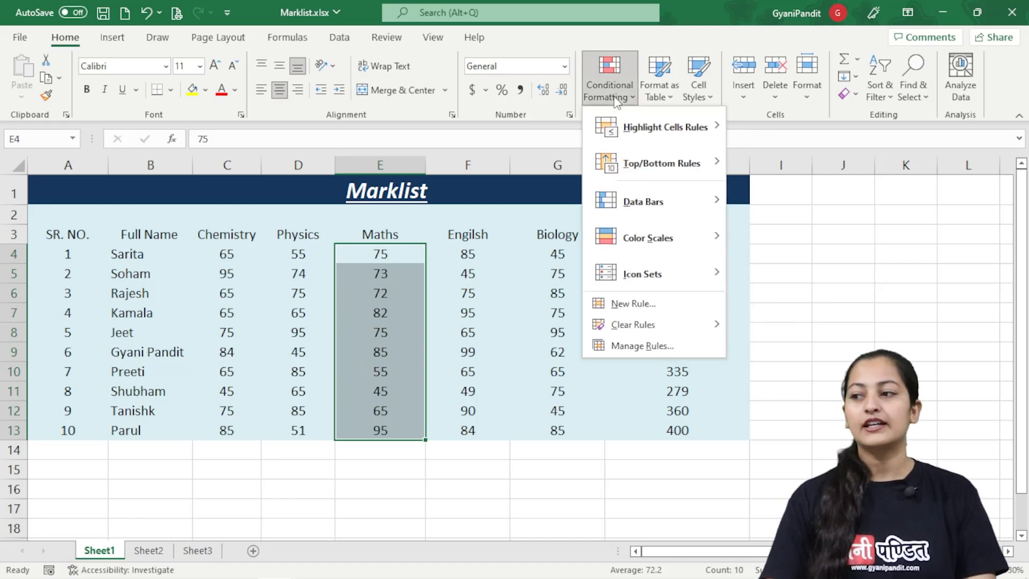
{"action": "mouse_move", "coordinate": [616, 138]}
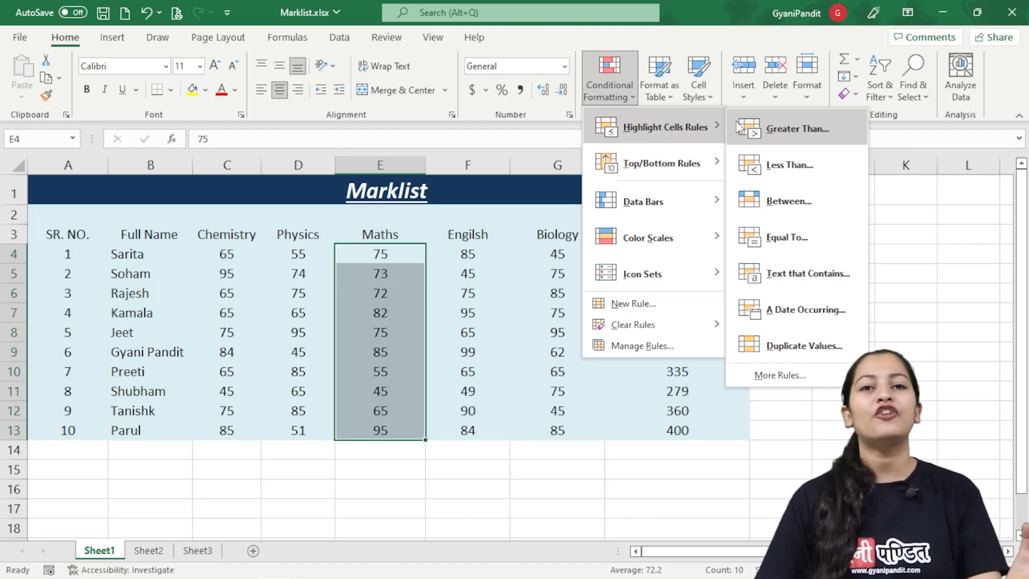
{"action": "left_click", "coordinate": [762, 161]}
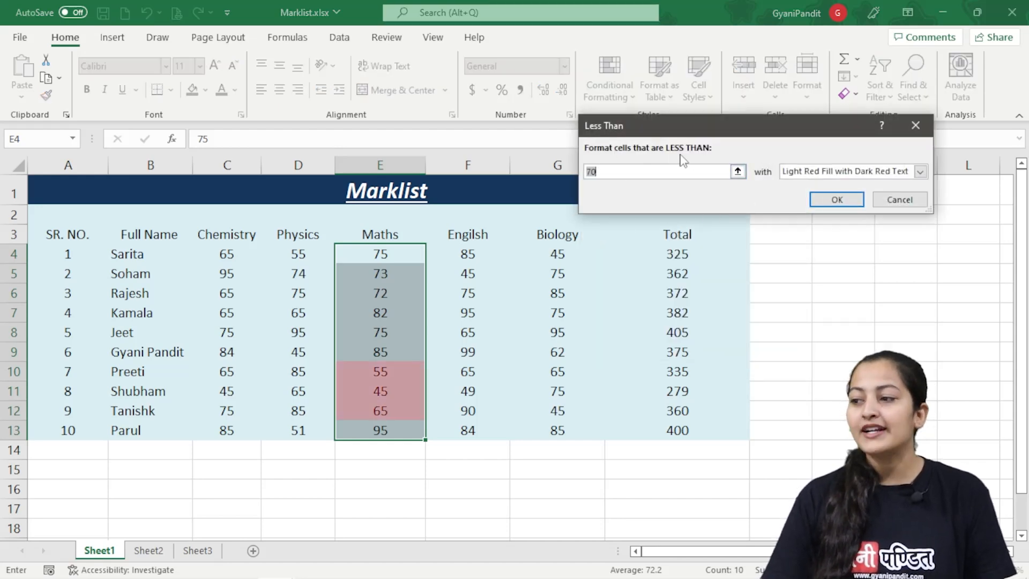
{"action": "left_click", "coordinate": [620, 171]}
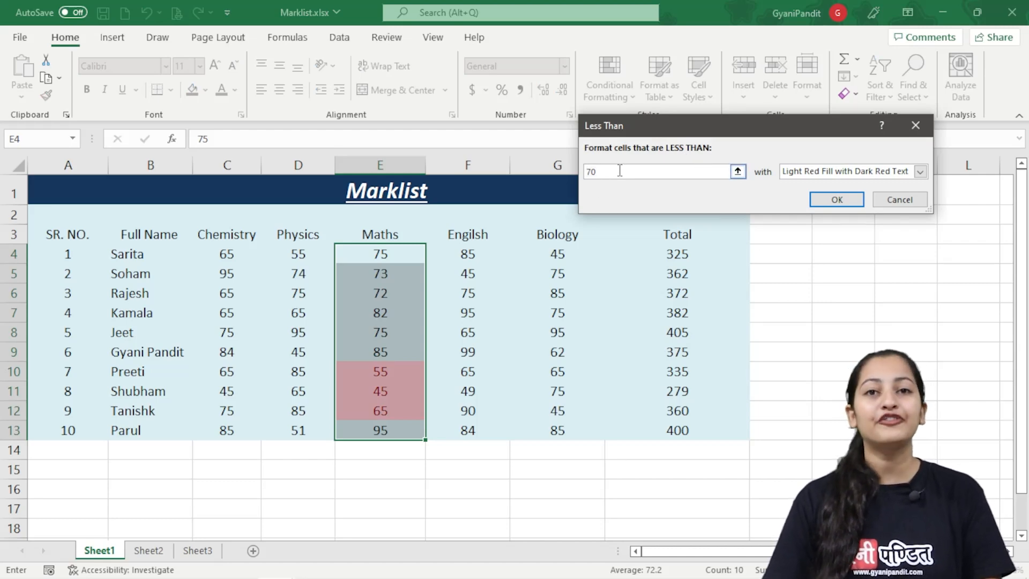
{"action": "key", "text": "BackSpace"}
{"action": "key", "text": "BackSpace"}
{"action": "type", "text": "5"}
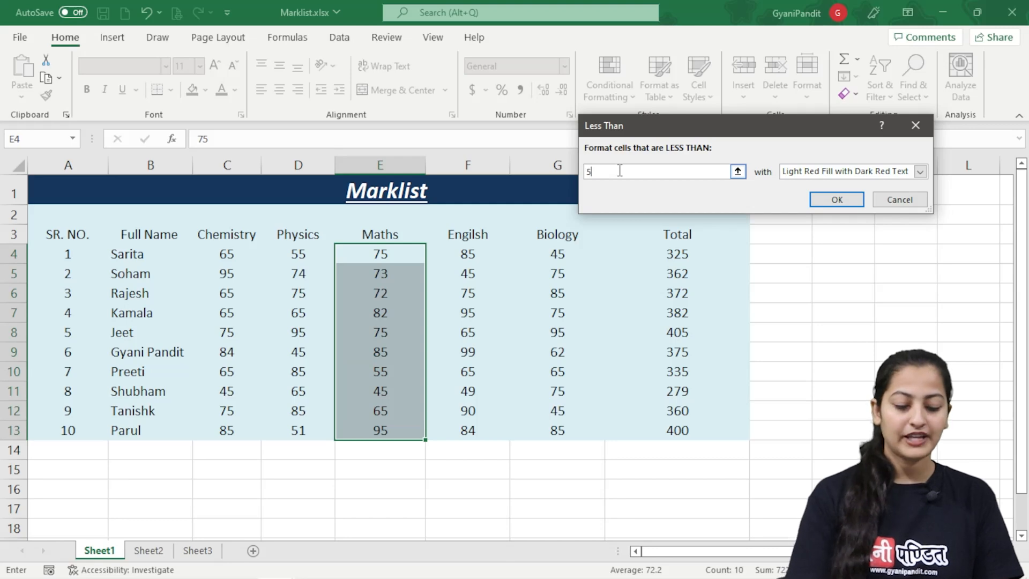
{"action": "type", "text": "0"}
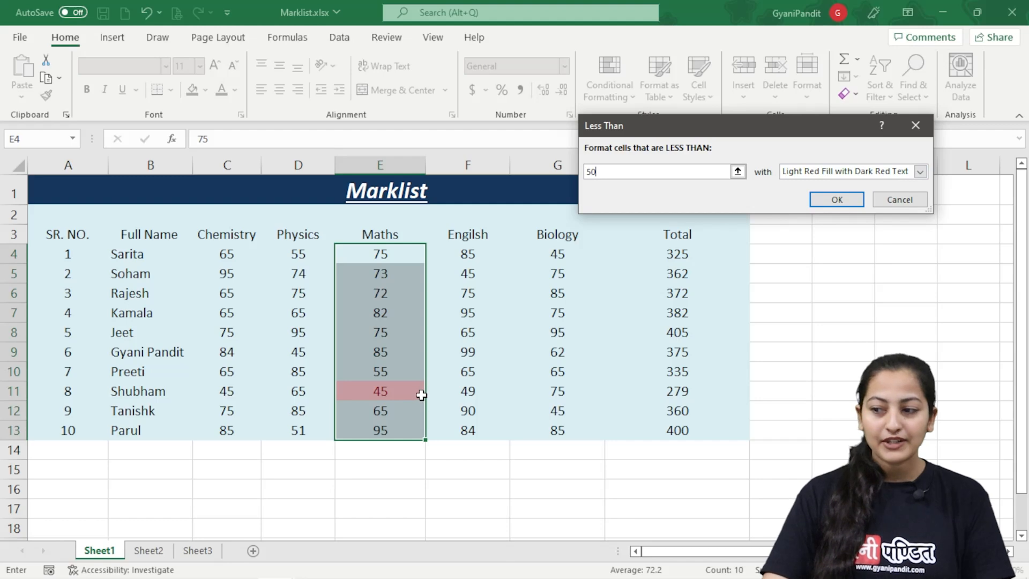
{"action": "left_click", "coordinate": [920, 173]}
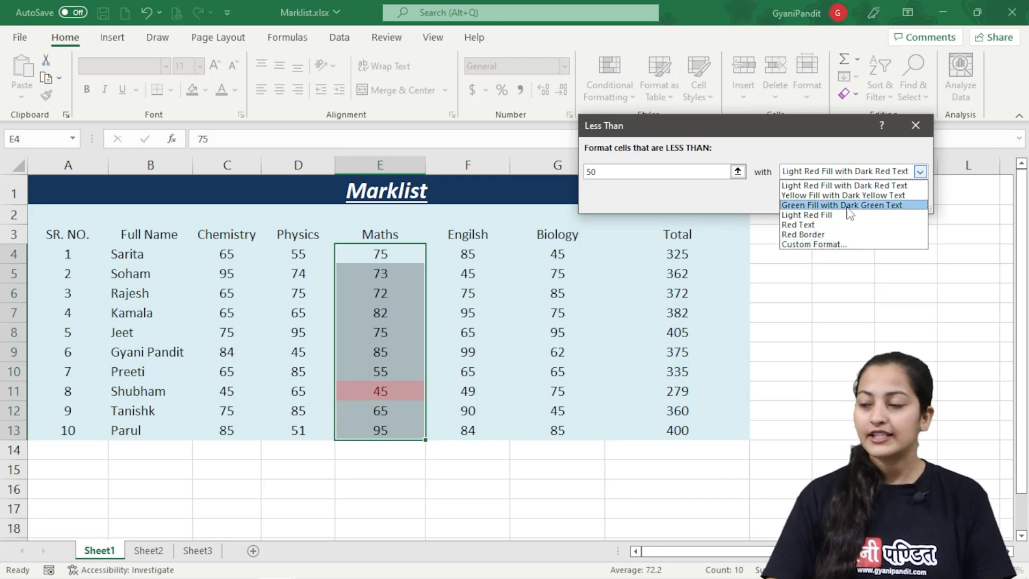
{"action": "left_click", "coordinate": [849, 186]}
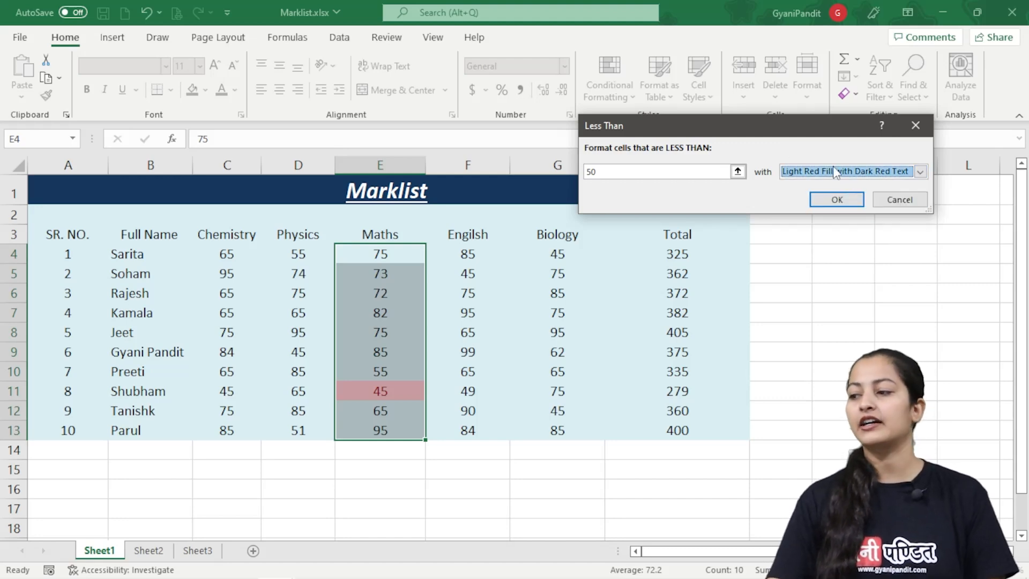
{"action": "left_click", "coordinate": [846, 199]}
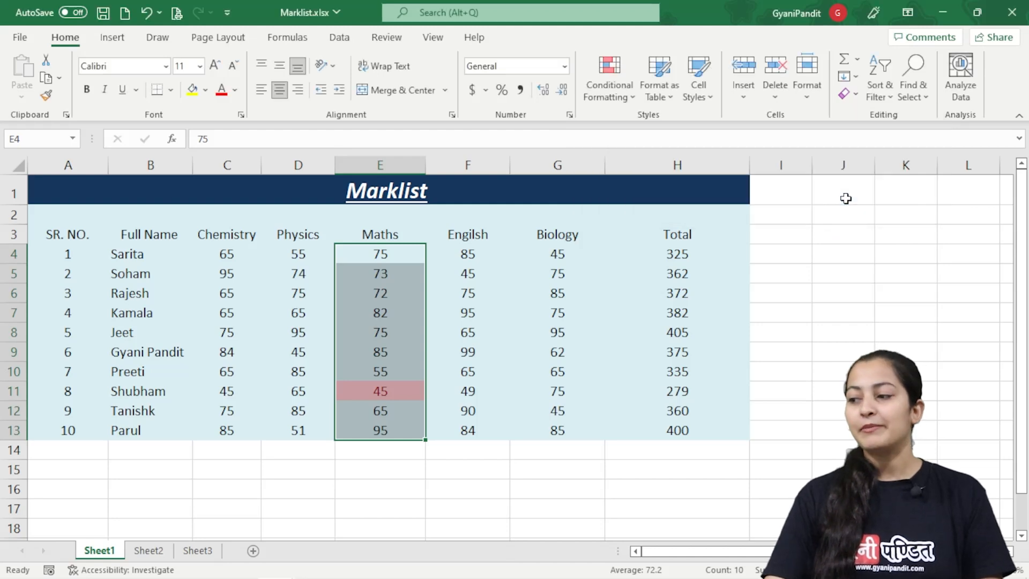
{"action": "left_click", "coordinate": [645, 317]}
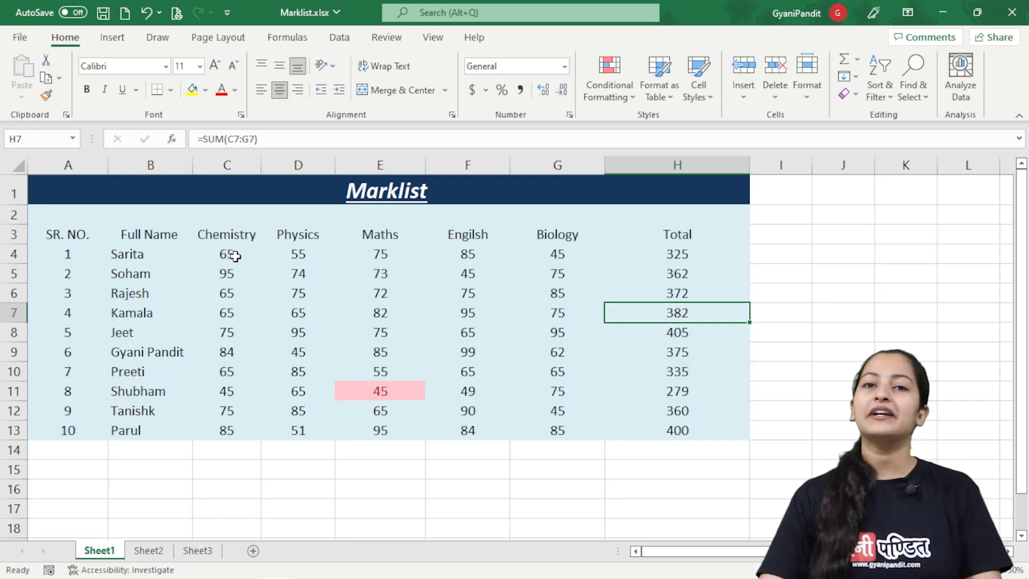
Highlight all subject marks in C4:G13 that are greater than 90 with Green Fill with Dark Green Text.
{"action": "left_click_drag", "start_coordinate": [234, 256], "coordinate": [568, 428]}
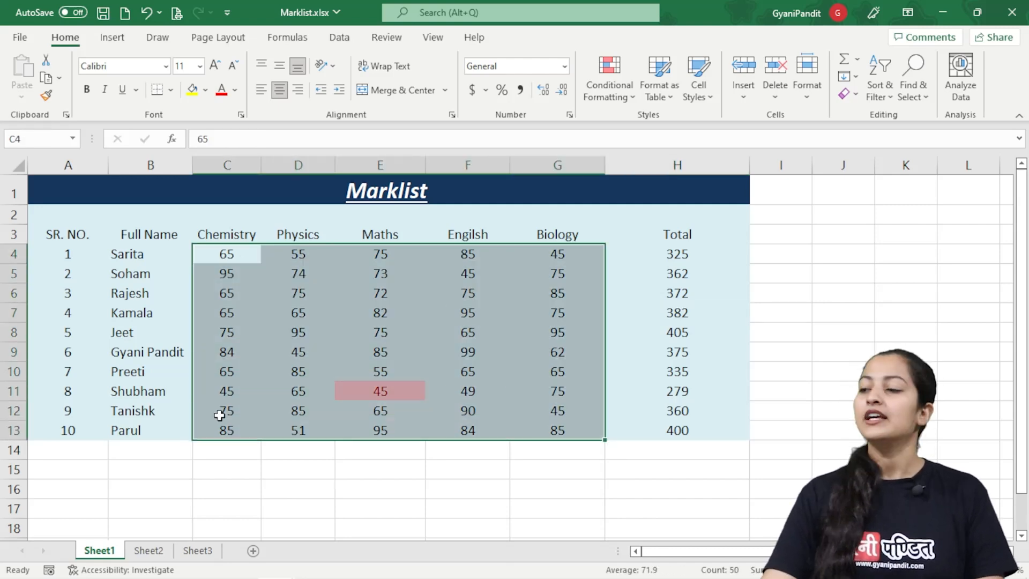
{"action": "left_click", "coordinate": [625, 100]}
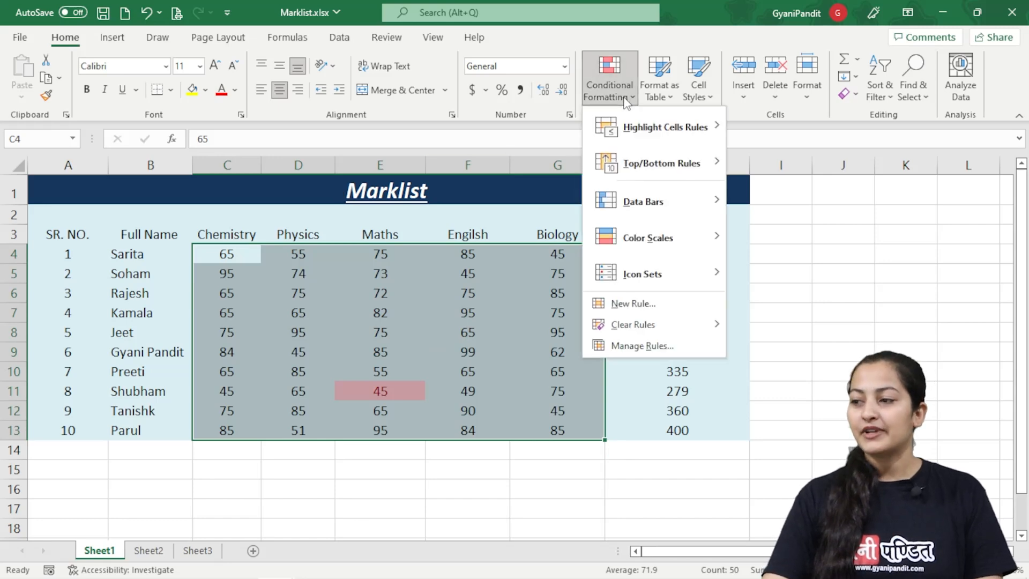
{"action": "mouse_move", "coordinate": [636, 125]}
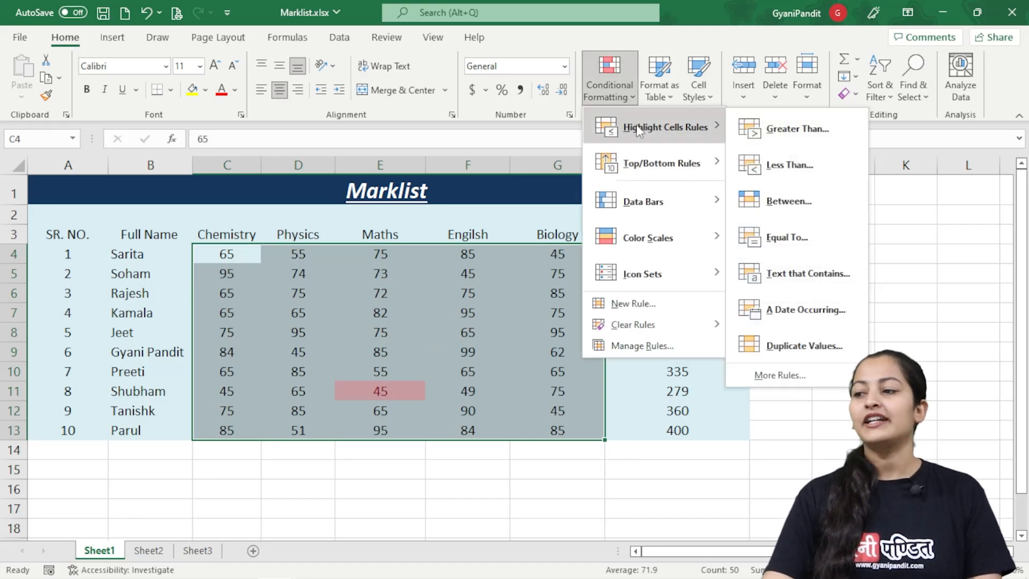
{"action": "left_click", "coordinate": [795, 129]}
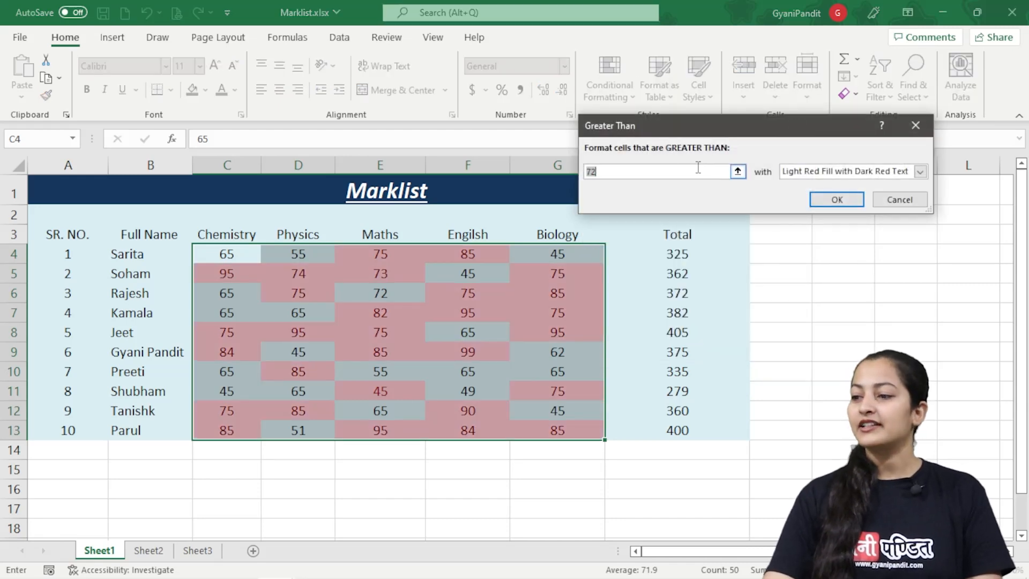
{"action": "left_click", "coordinate": [670, 170]}
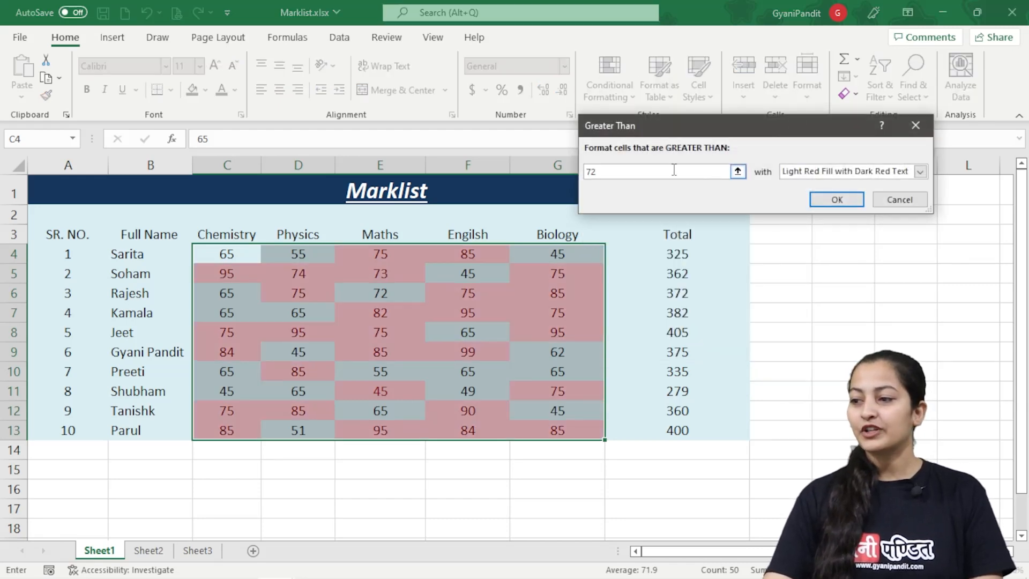
{"action": "key", "text": "BackSpace"}
{"action": "key", "text": "BackSpace"}
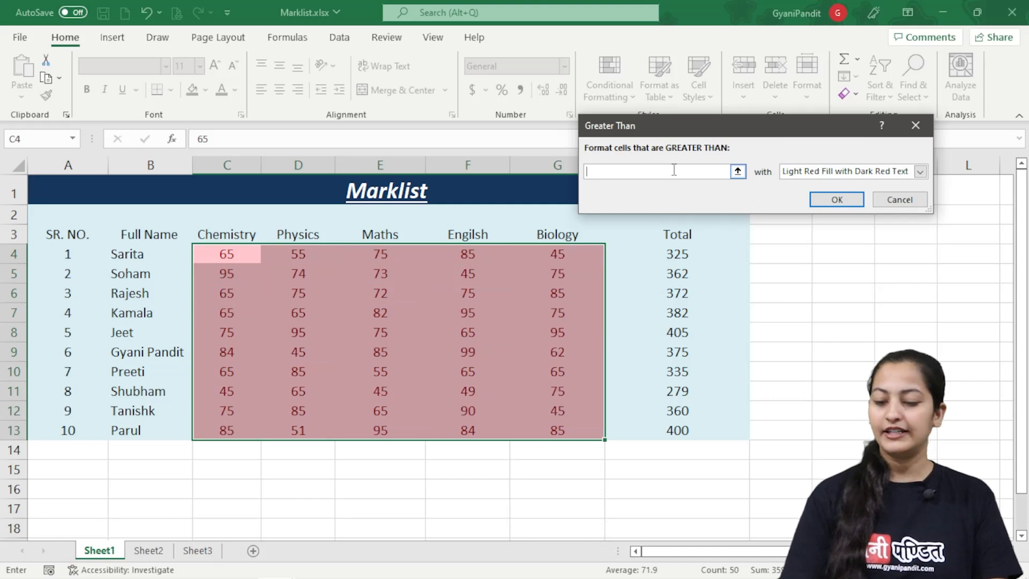
{"action": "type", "text": "90"}
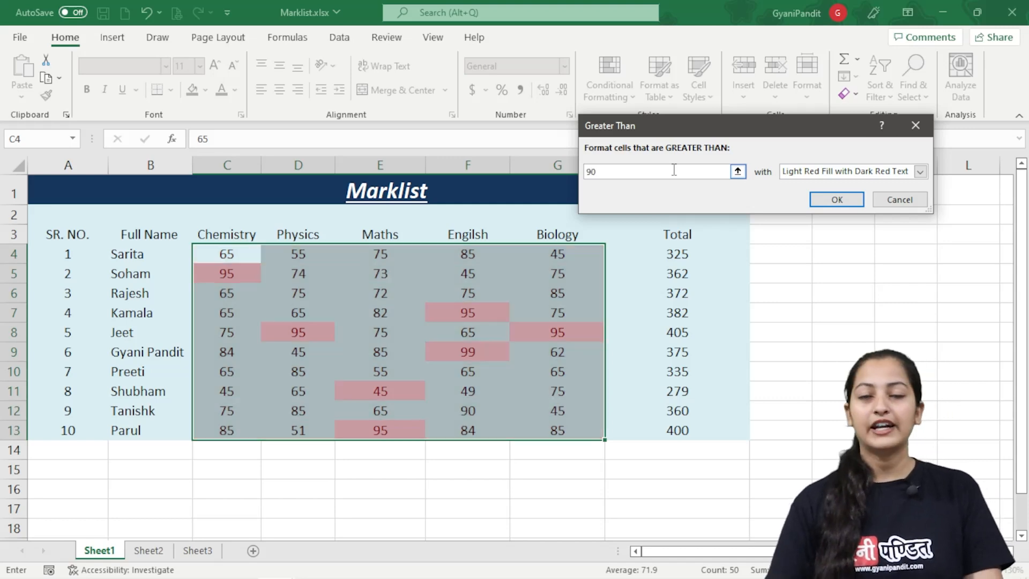
{"action": "left_click", "coordinate": [921, 173]}
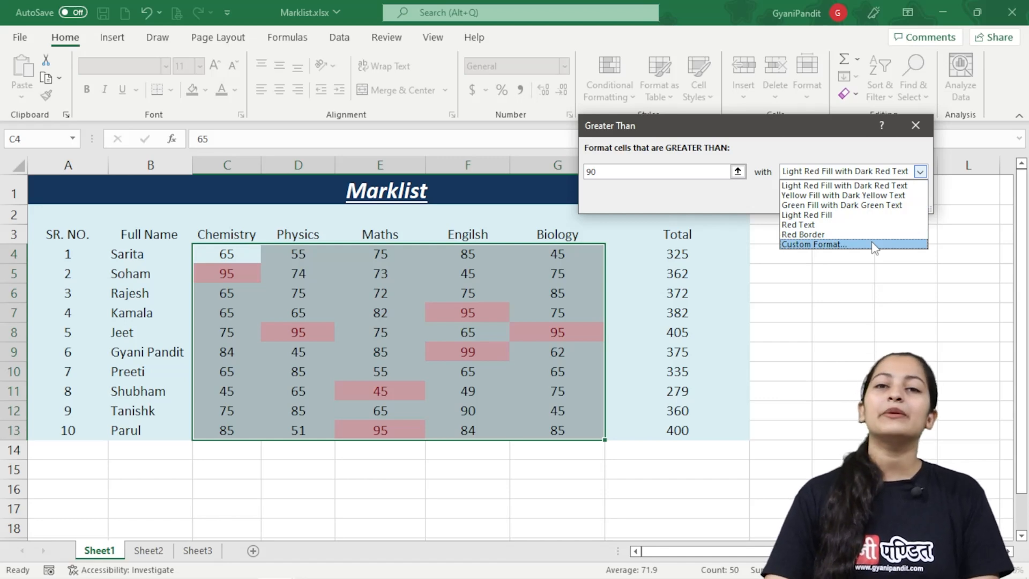
{"action": "left_click", "coordinate": [882, 205]}
{"action": "left_click", "coordinate": [837, 200]}
{"action": "left_click", "coordinate": [705, 371]}
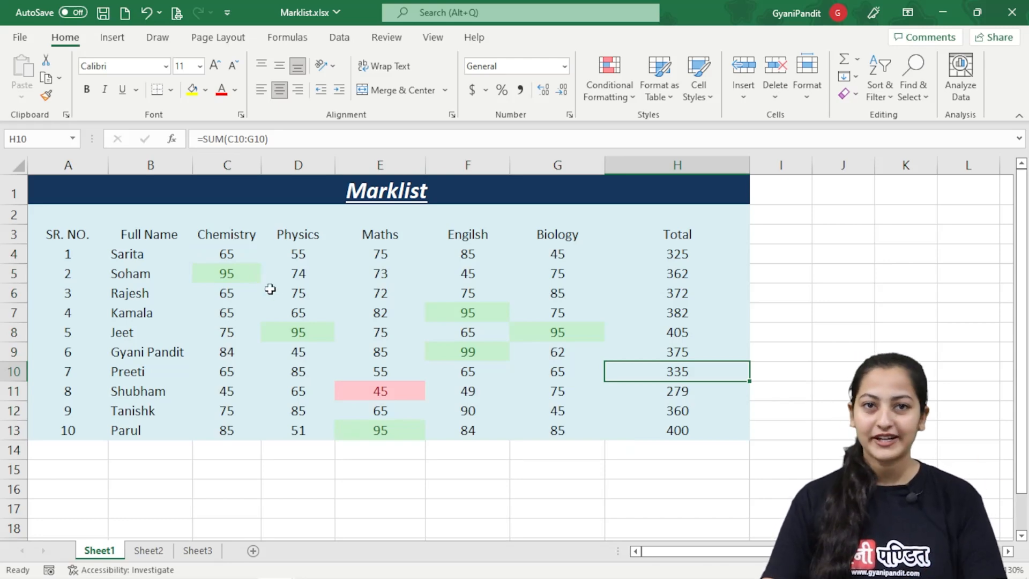
{"action": "left_click", "coordinate": [482, 367]}
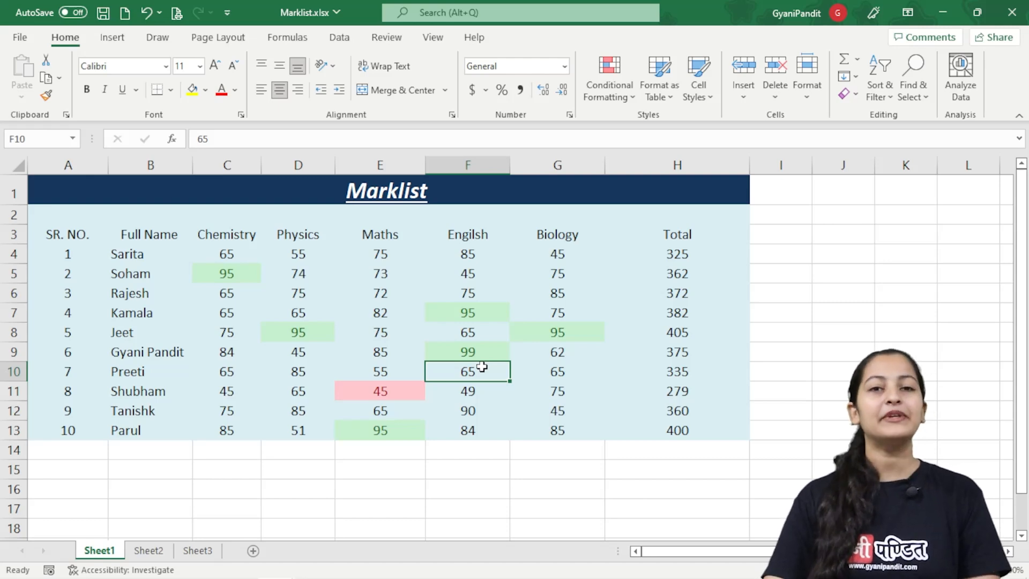
{"action": "left_click", "coordinate": [609, 92]}
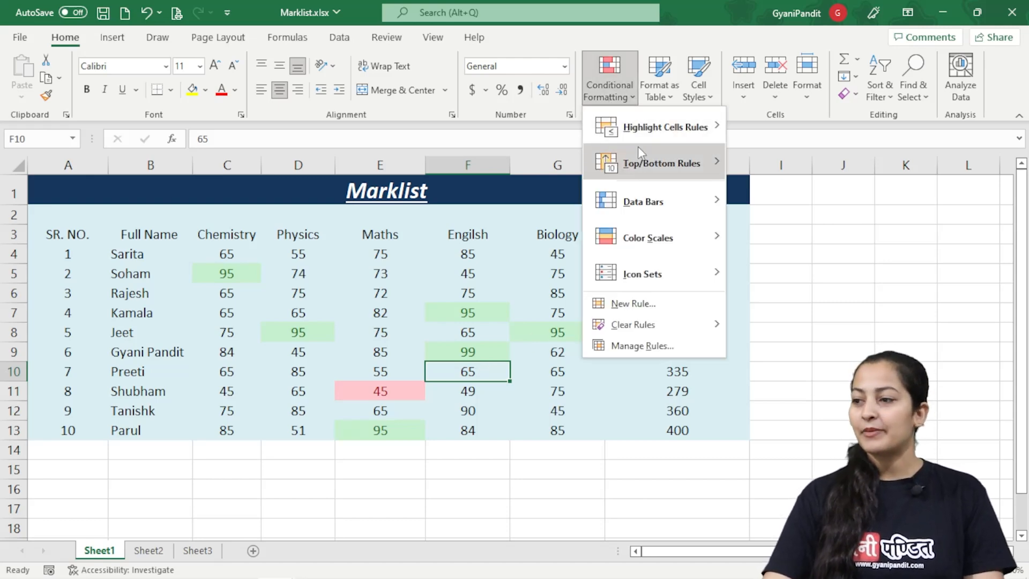
{"action": "mouse_move", "coordinate": [662, 164]}
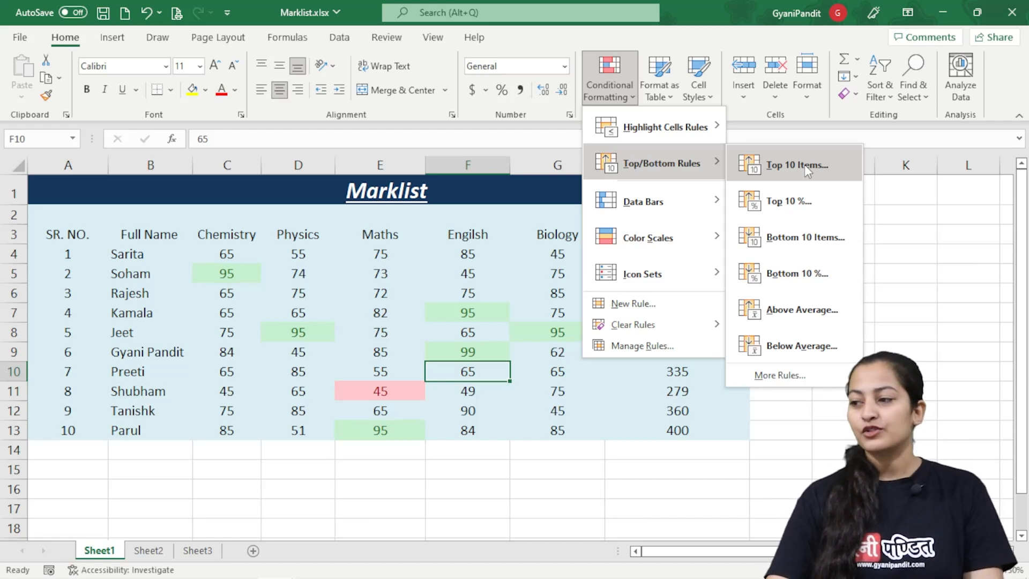
{"action": "left_click", "coordinate": [483, 265]}
Start a Top 10 Items conditional formatting rule on the totals in H4:H13 and set the rank count to 5.
{"action": "left_click_drag", "start_coordinate": [697, 254], "coordinate": [698, 363]}
{"action": "left_click_drag", "start_coordinate": [699, 416], "coordinate": [700, 429]}
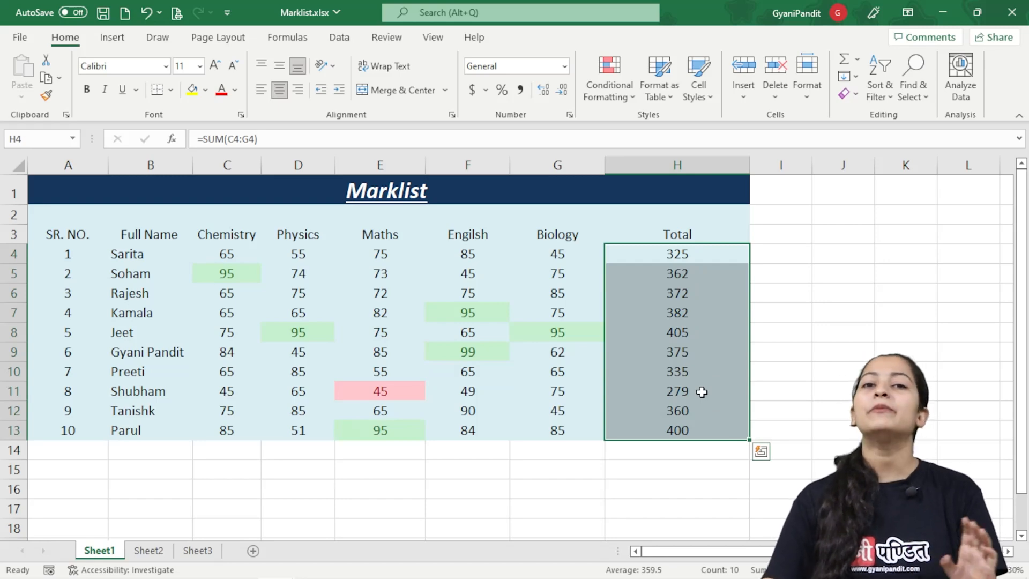
{"action": "left_click", "coordinate": [608, 102]}
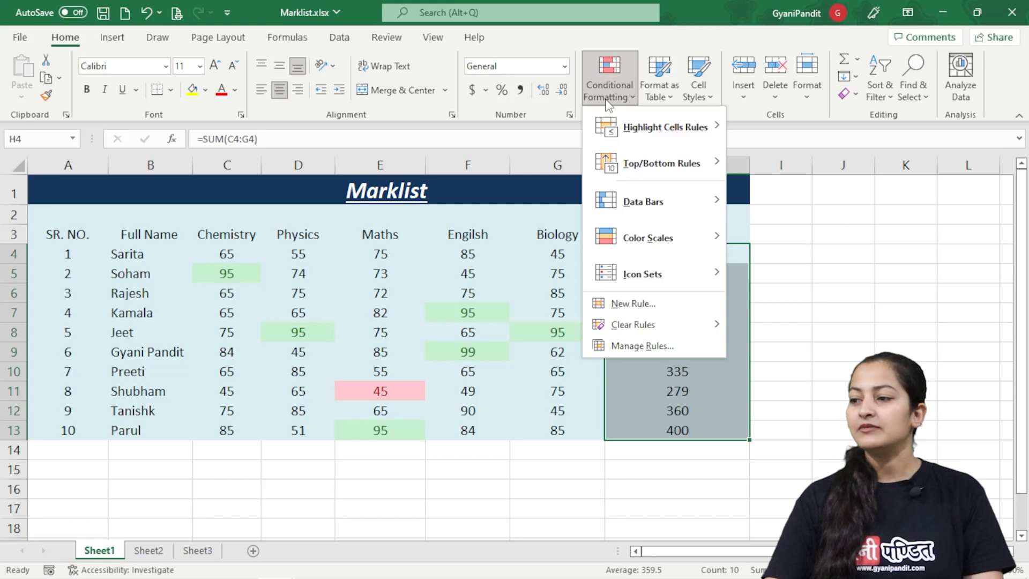
{"action": "mouse_move", "coordinate": [619, 160]}
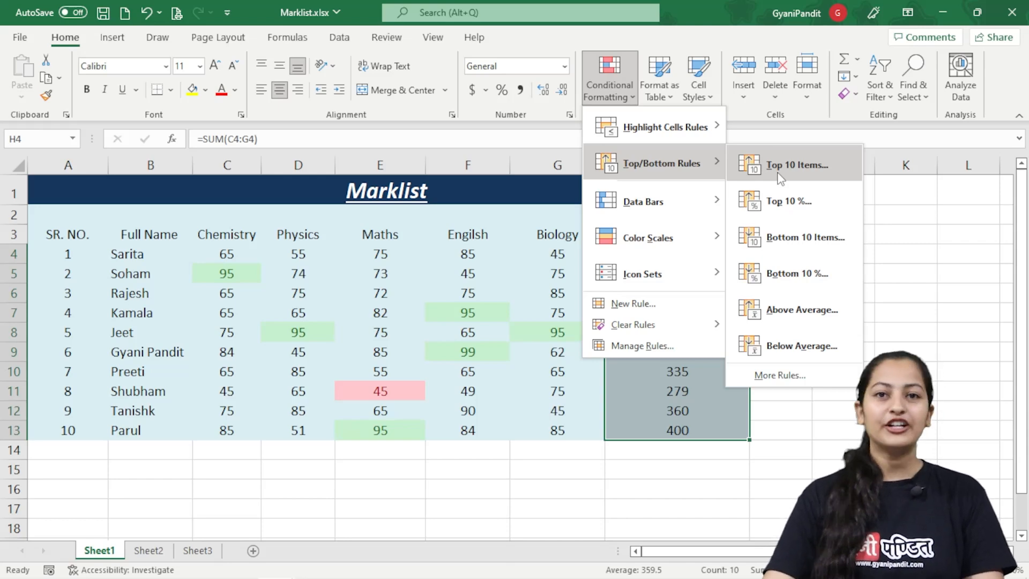
{"action": "left_click", "coordinate": [780, 176]}
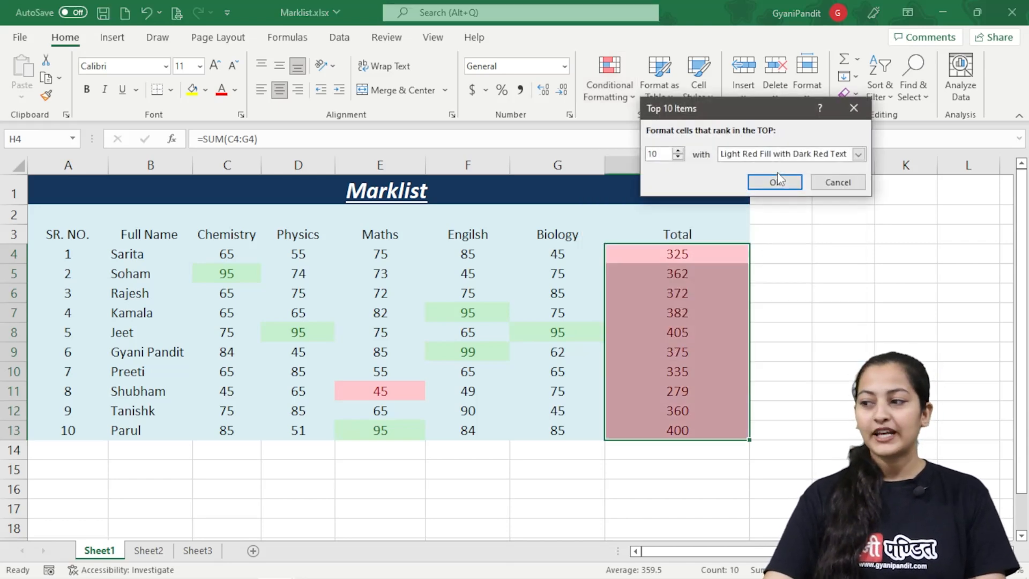
{"action": "left_click", "coordinate": [678, 158]}
{"action": "left_click", "coordinate": [678, 157]}
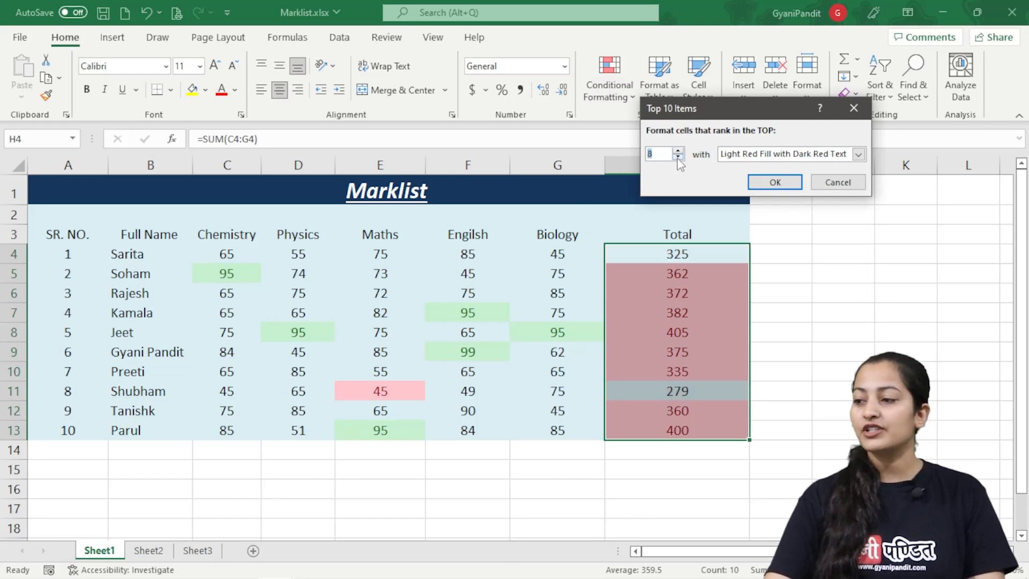
{"action": "left_click", "coordinate": [679, 158]}
{"action": "left_click", "coordinate": [679, 157]}
{"action": "left_click", "coordinate": [678, 157]}
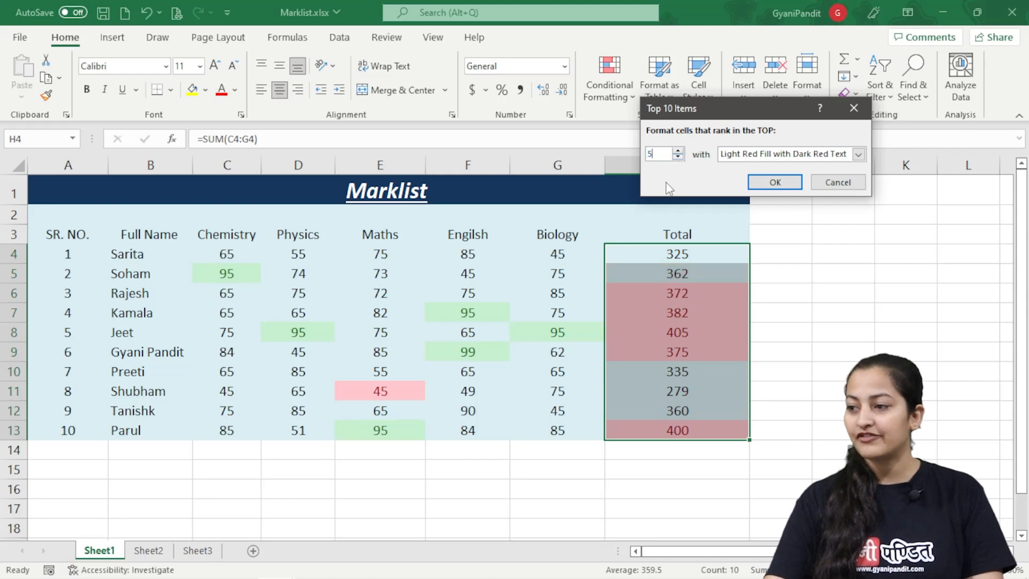
Format the top-ranked totals with Yellow Fill with Dark Yellow Text and apply the rule.
{"action": "left_click", "coordinate": [859, 155]}
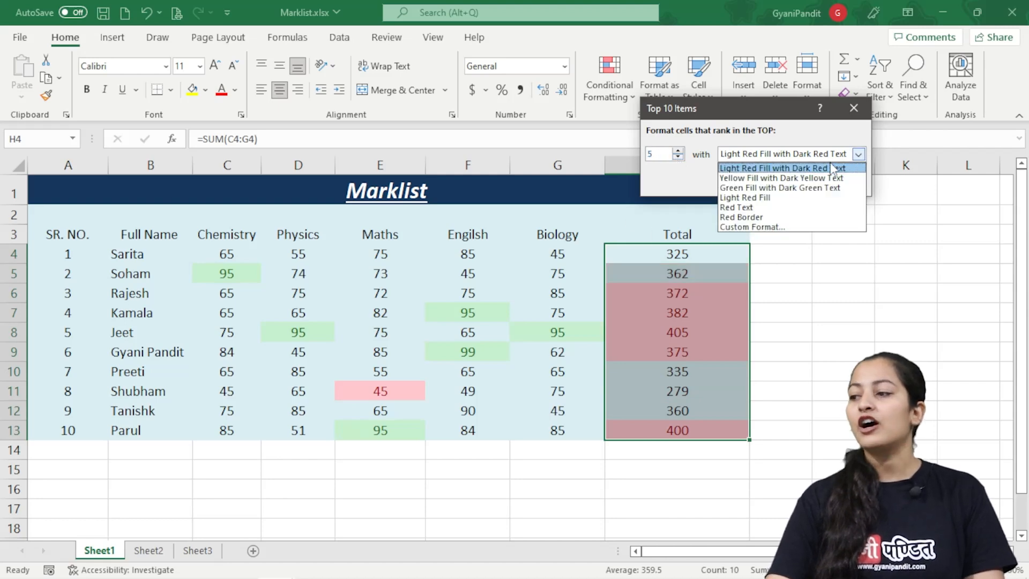
{"action": "left_click", "coordinate": [788, 179]}
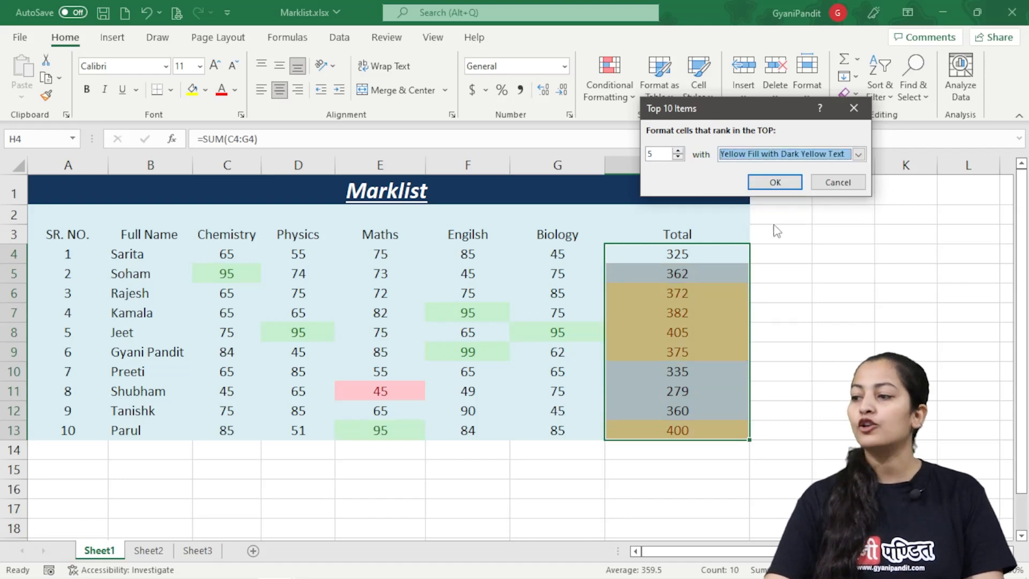
{"action": "left_click", "coordinate": [776, 182]}
{"action": "left_click", "coordinate": [781, 268]}
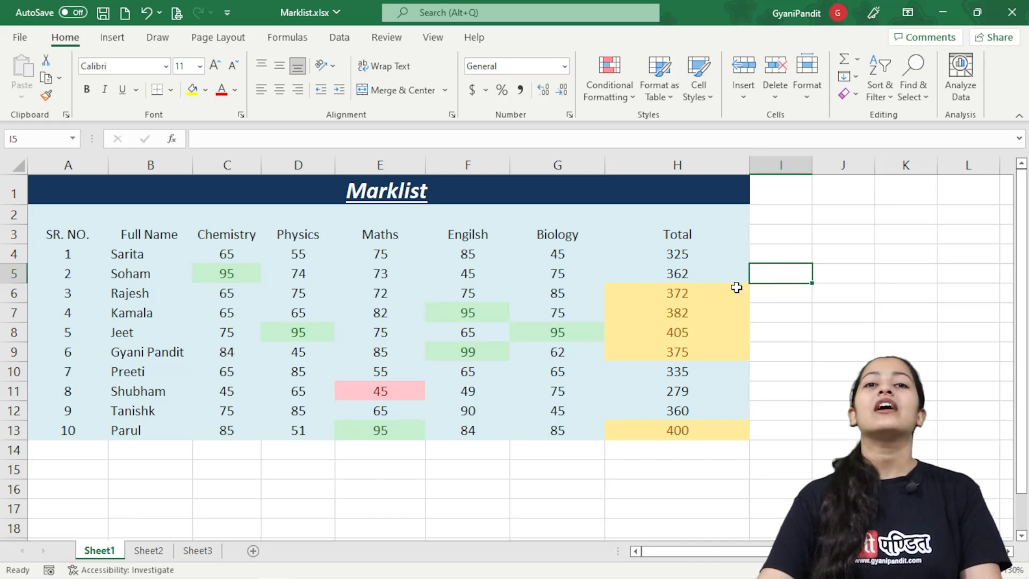
{"action": "left_click", "coordinate": [610, 91]}
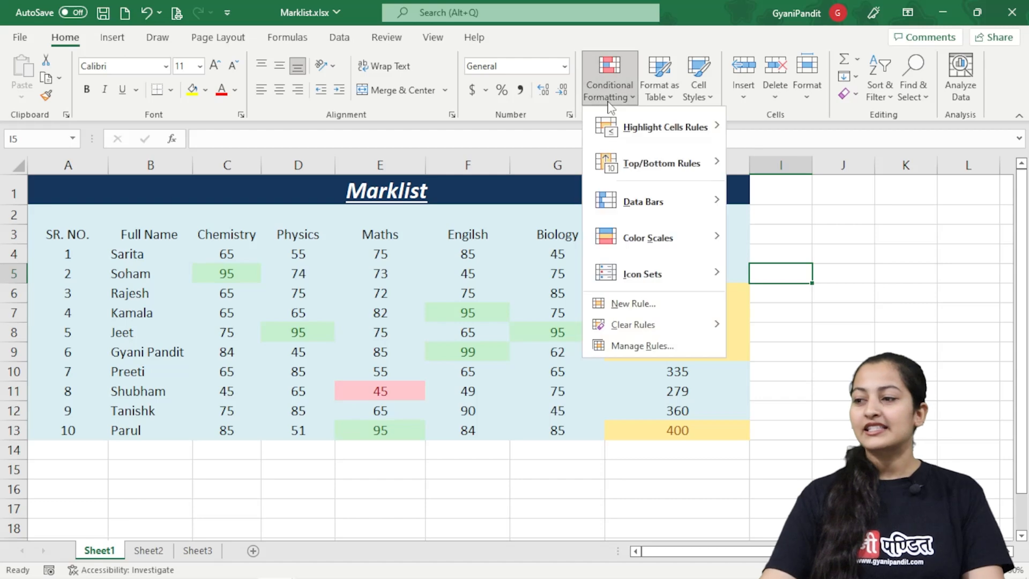
{"action": "mouse_move", "coordinate": [657, 201]}
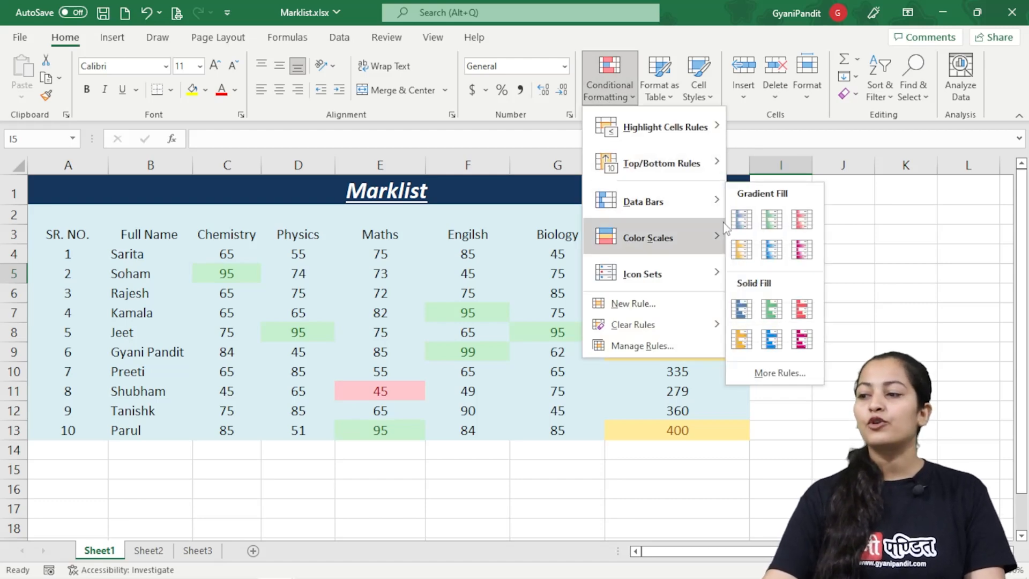
{"action": "left_click", "coordinate": [489, 257]}
Preview the data bar, color scale and icon set options on the Physics marks in D4:D13.
{"action": "left_click_drag", "start_coordinate": [298, 257], "coordinate": [299, 430]}
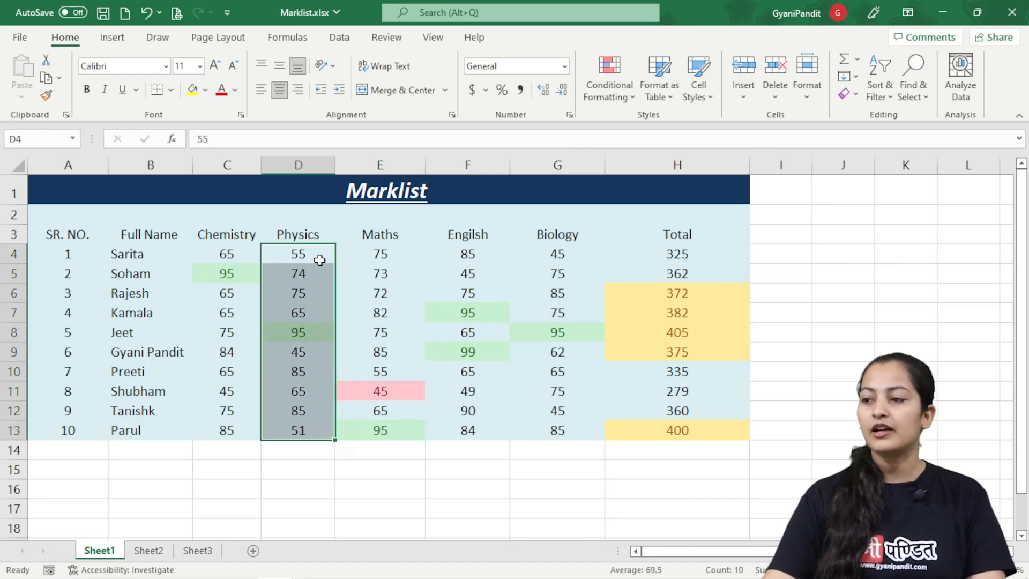
{"action": "left_click", "coordinate": [612, 90]}
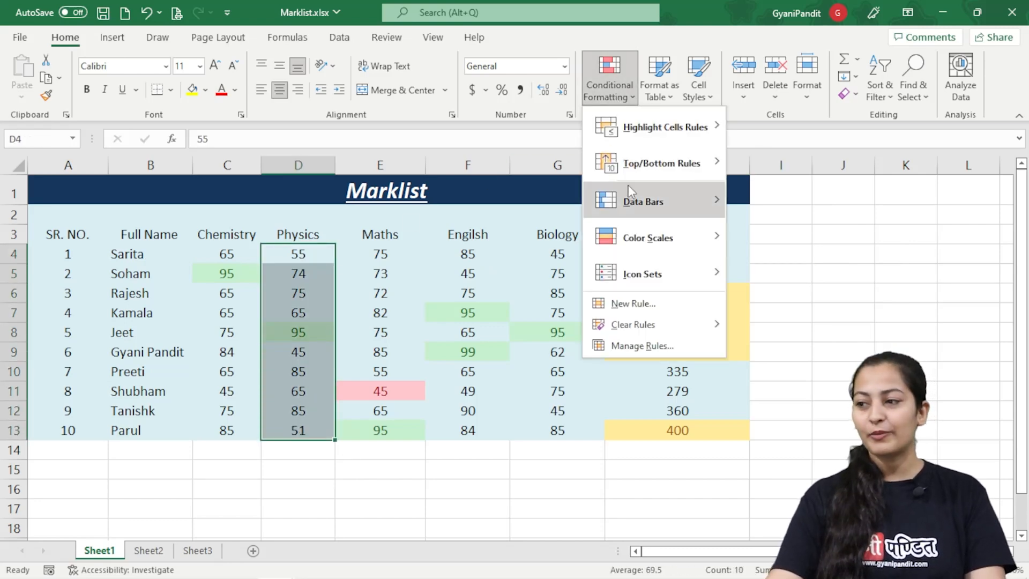
{"action": "mouse_move", "coordinate": [646, 204]}
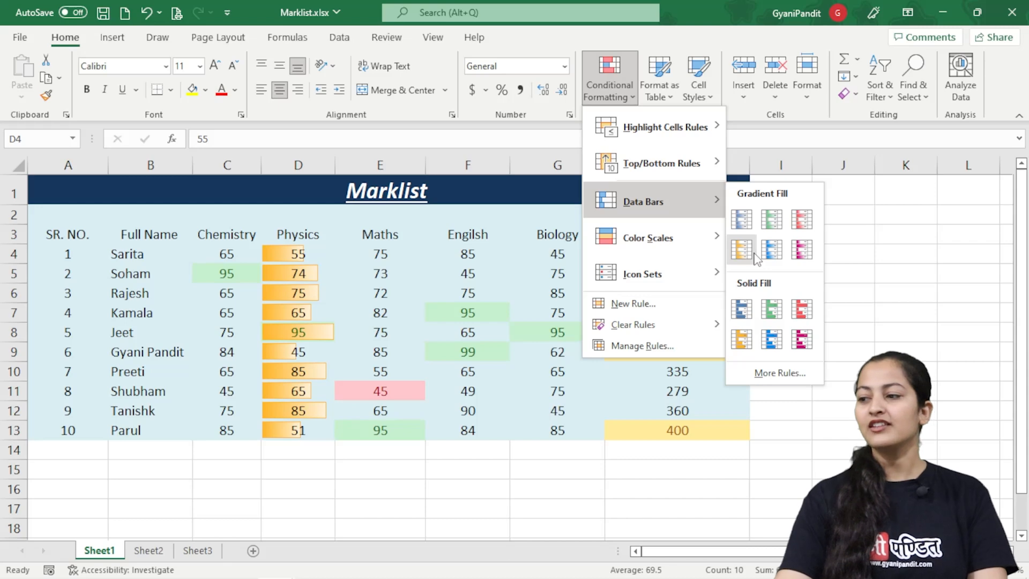
{"action": "mouse_move", "coordinate": [697, 251]}
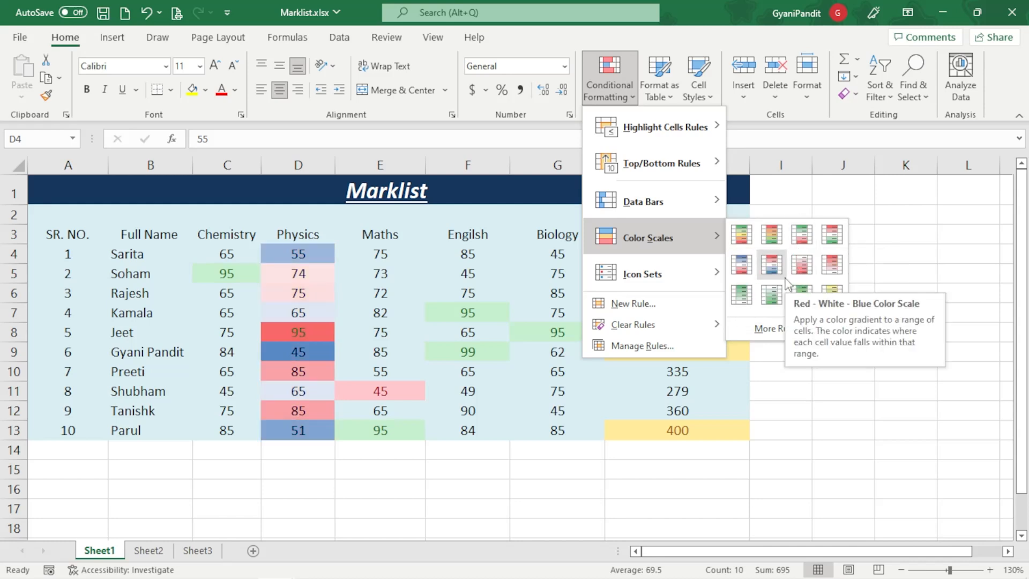
{"action": "mouse_move", "coordinate": [692, 275]}
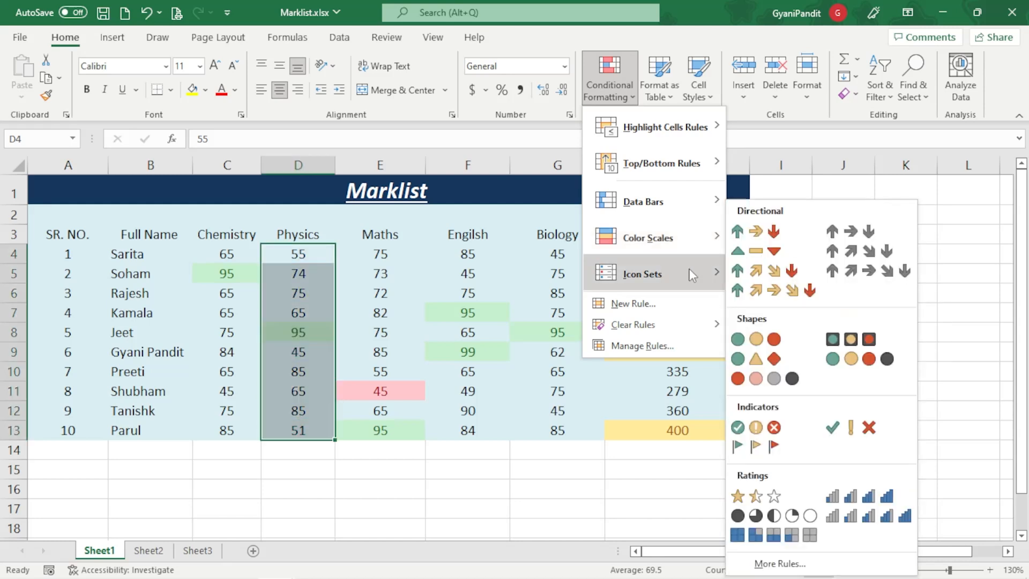